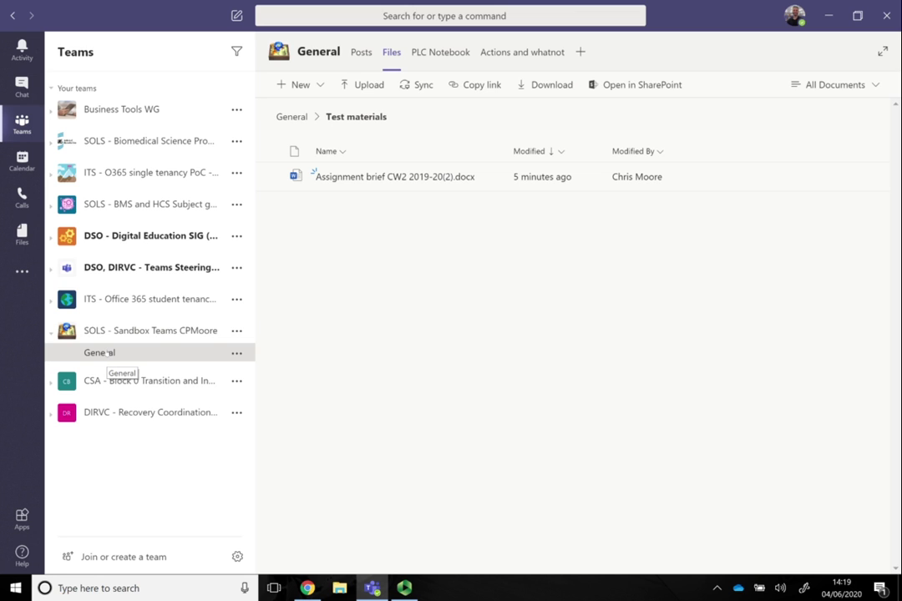
Review the notification options for all new posts in the Sandbox team's General channel, leaving the settings unsaved.
left_click(109, 354)
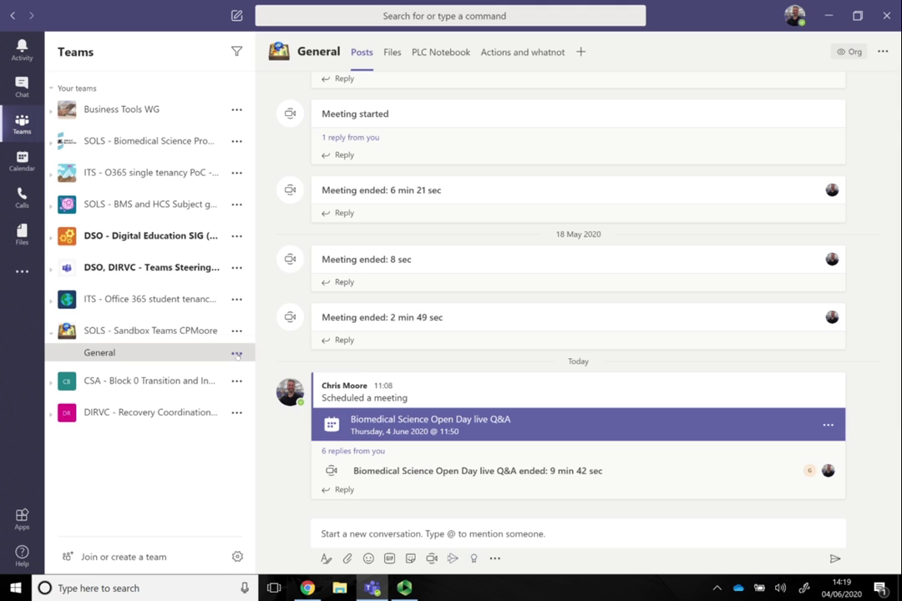
left_click(237, 354)
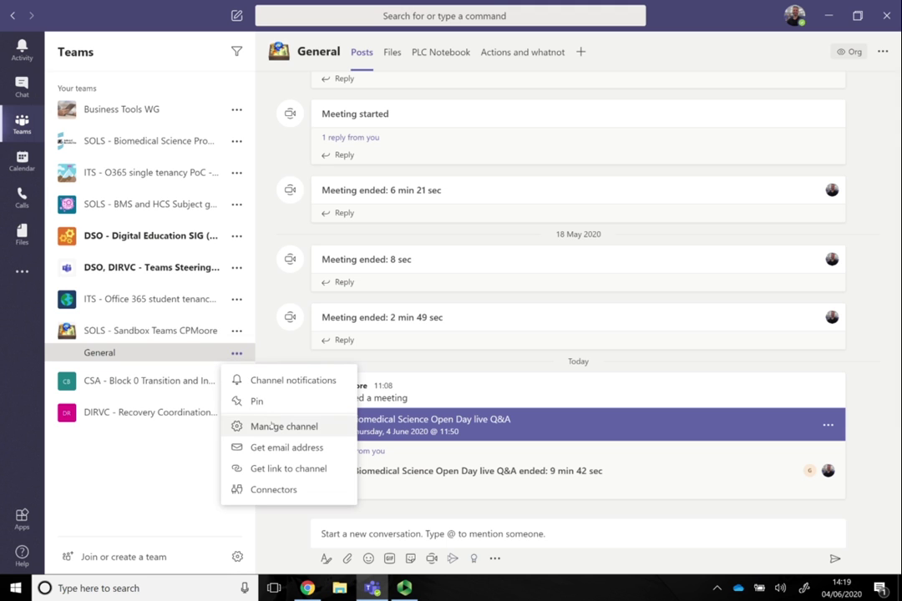
left_click(272, 381)
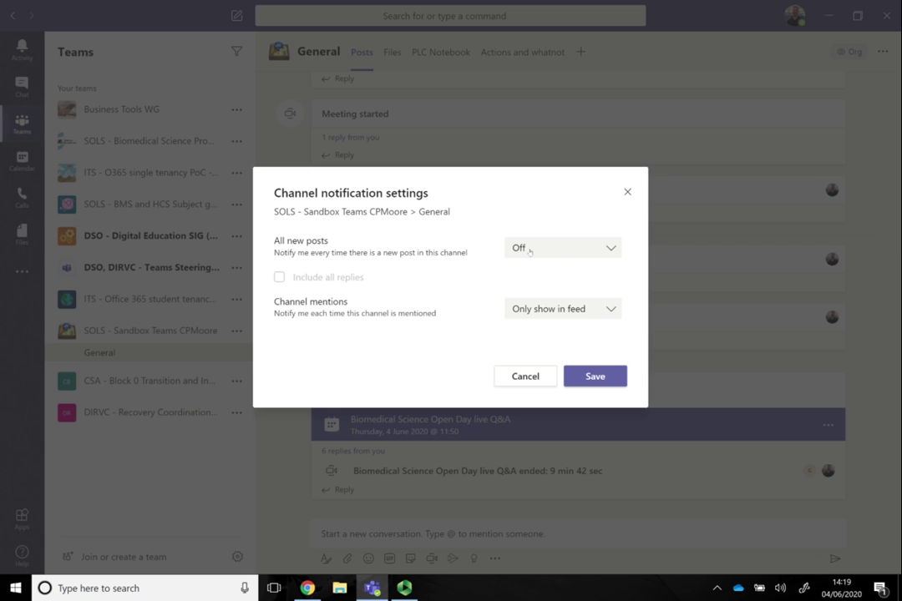
left_click(529, 250)
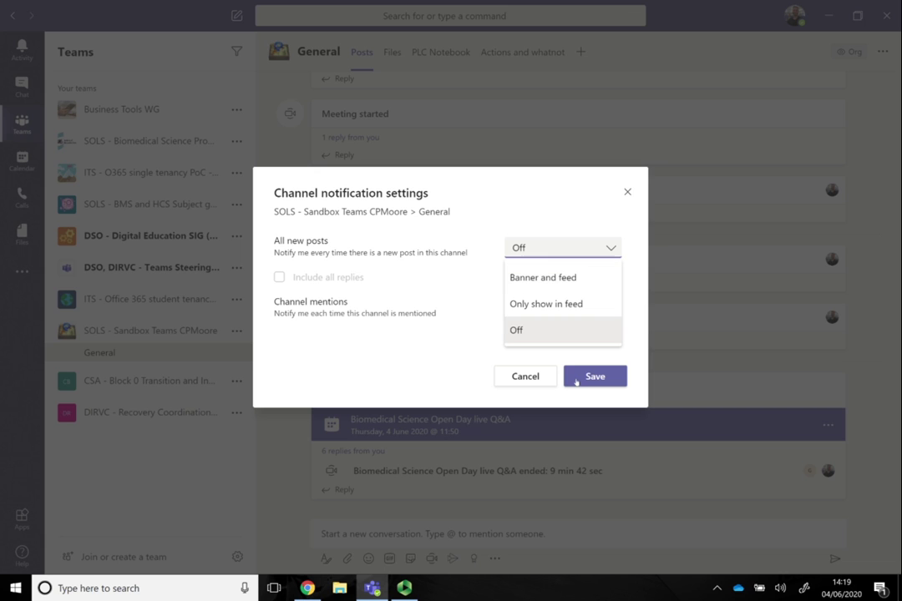
left_click(525, 376)
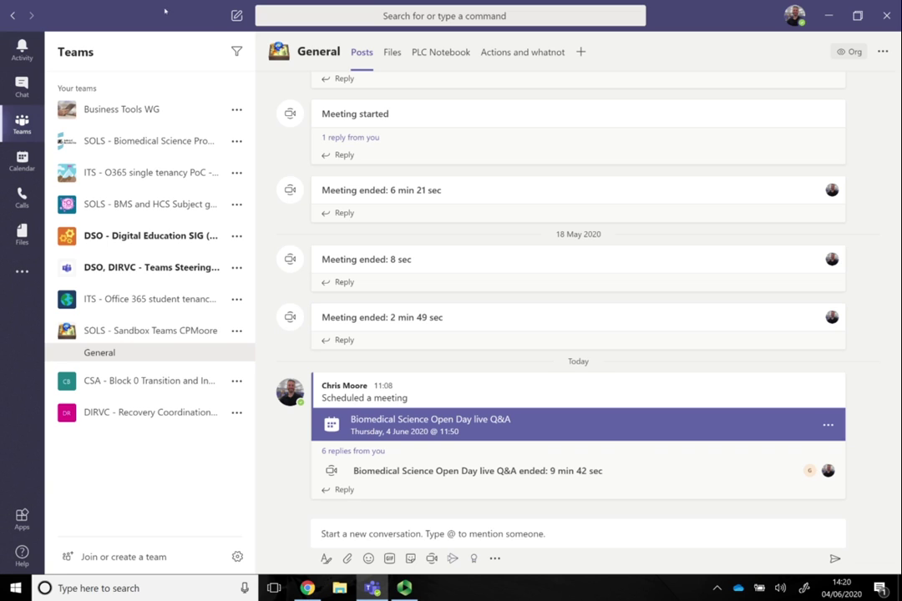
View the General channel's files and open the PLC Notebook with its list of sections and pages expanded.
left_click(394, 53)
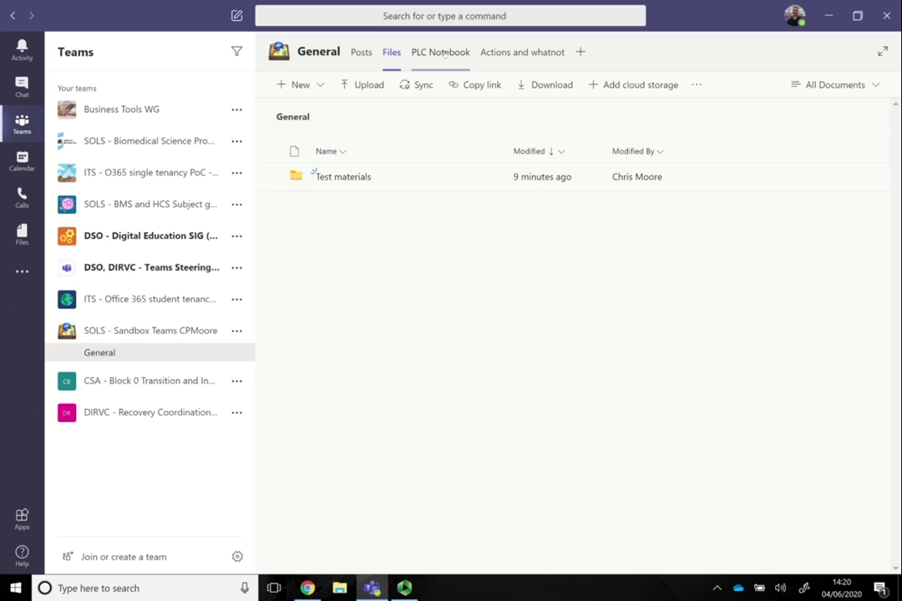
left_click(445, 54)
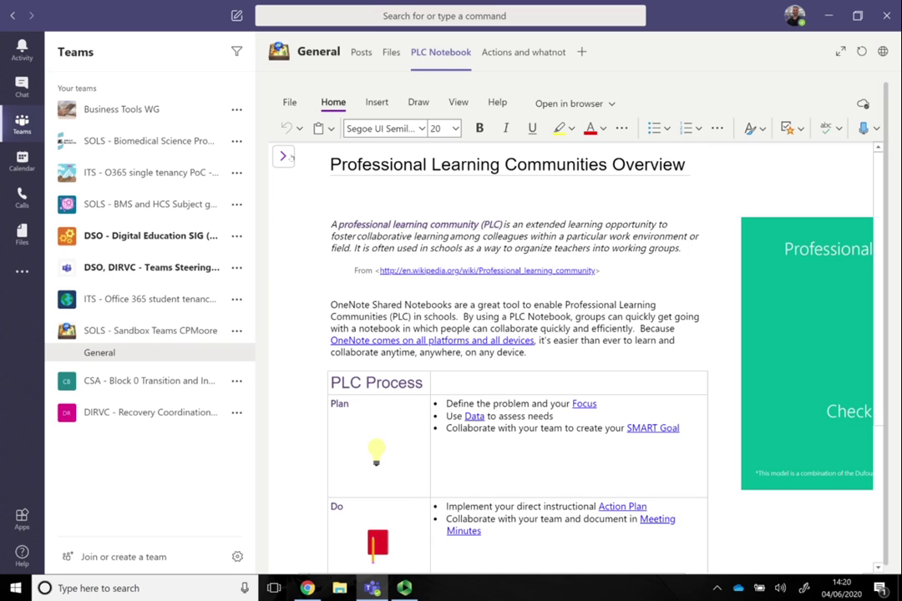
left_click(285, 158)
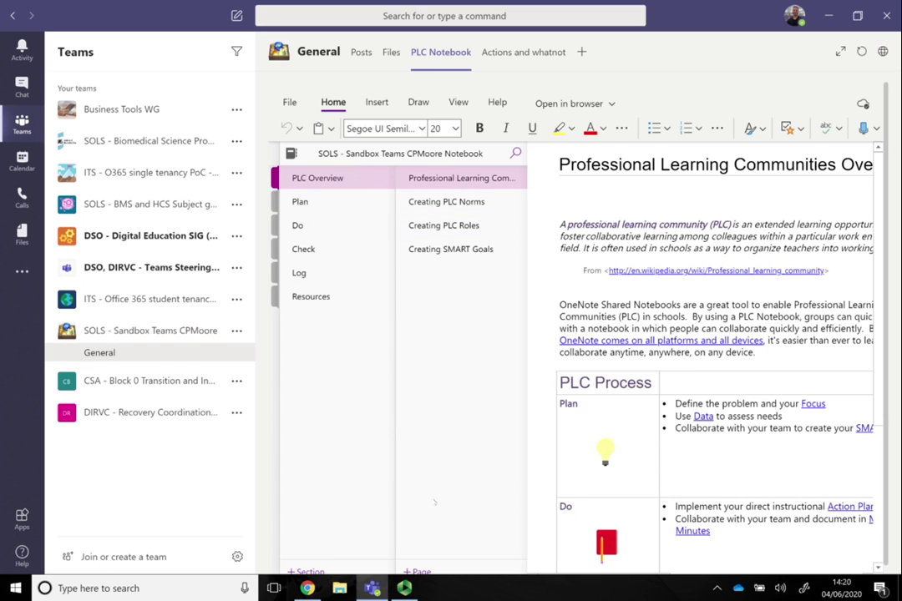
scroll(417, 445, "down", 1)
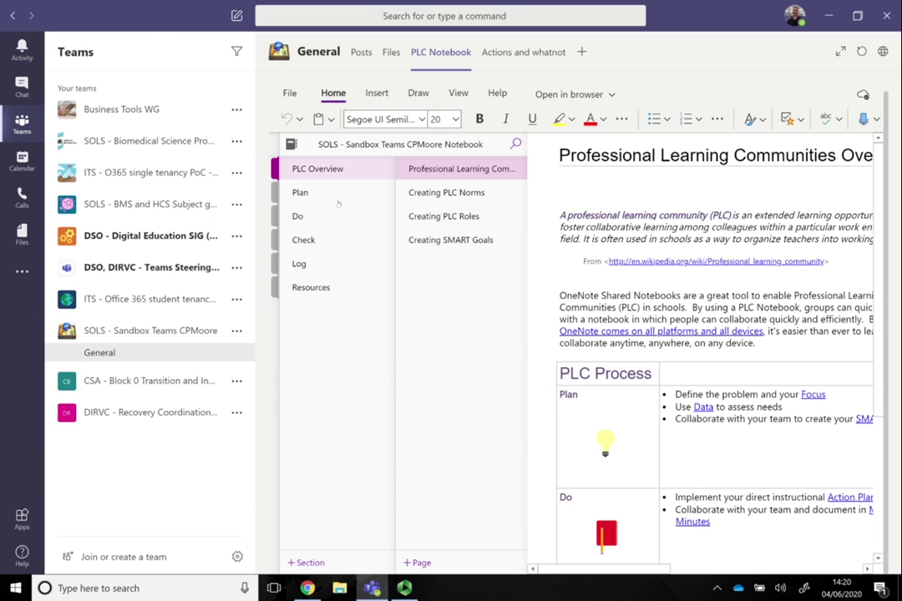
Permanently delete the Resources section from the PLC Notebook.
left_click(329, 289)
right_click(330, 288)
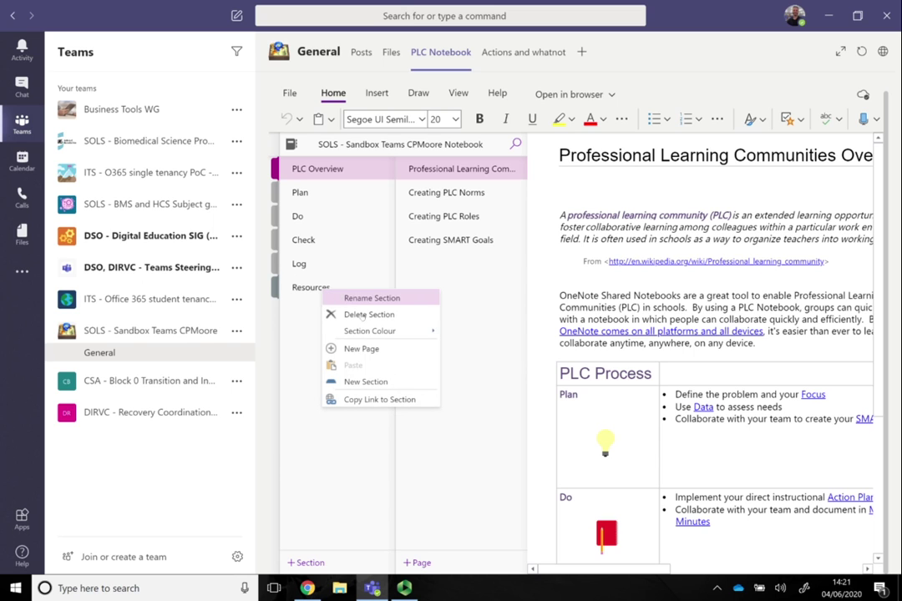
left_click(366, 314)
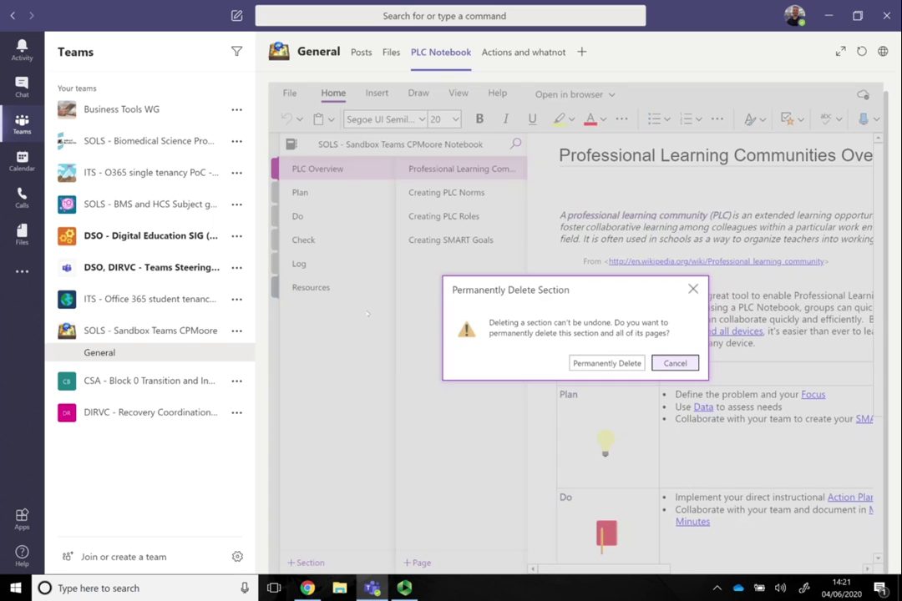
left_click(600, 363)
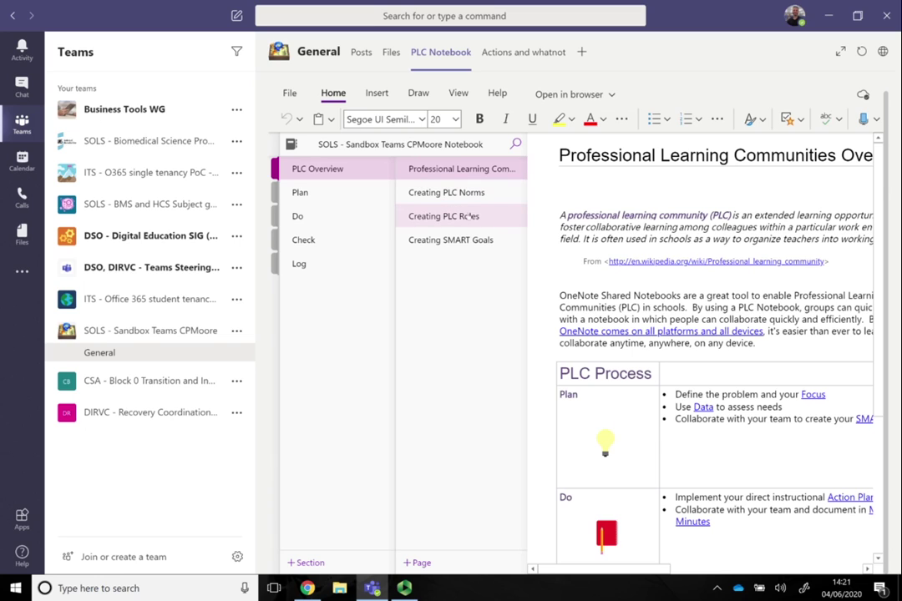
Collapse the notebook's section list and look through the Professional Learning Communities Overview page down to the PLC Process table.
left_click(577, 195)
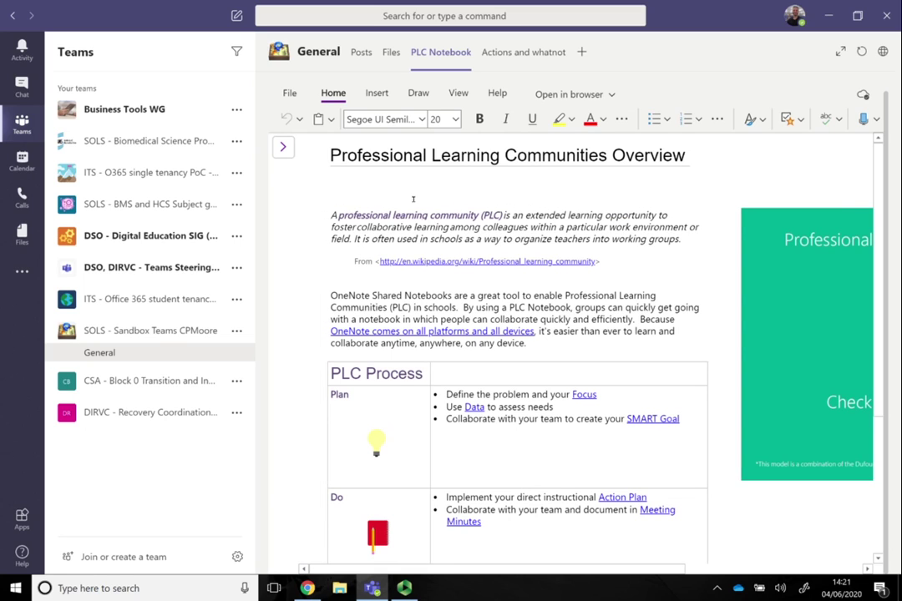
left_click(412, 155)
left_click(283, 147)
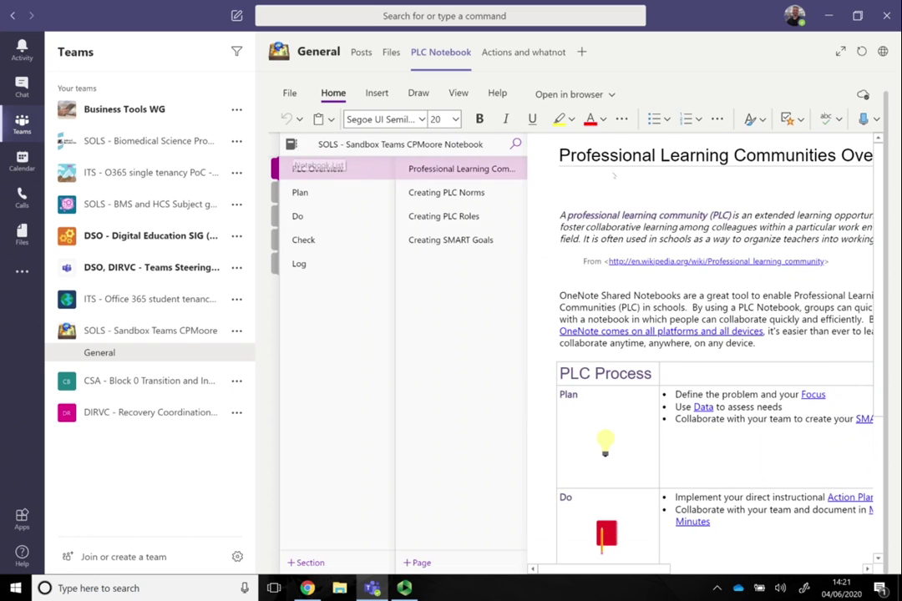
left_click(290, 144)
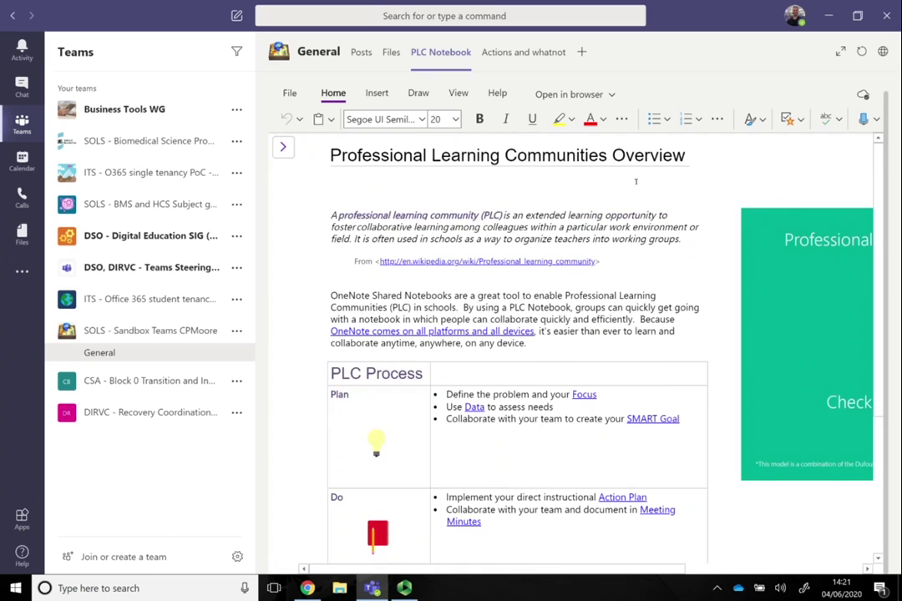
left_click(763, 189)
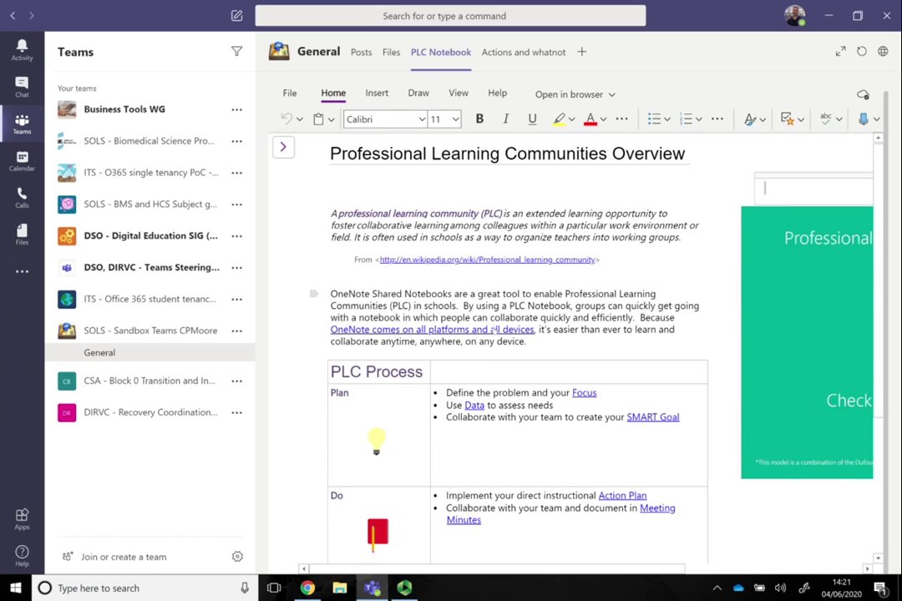
scroll(488, 326, "down", 3)
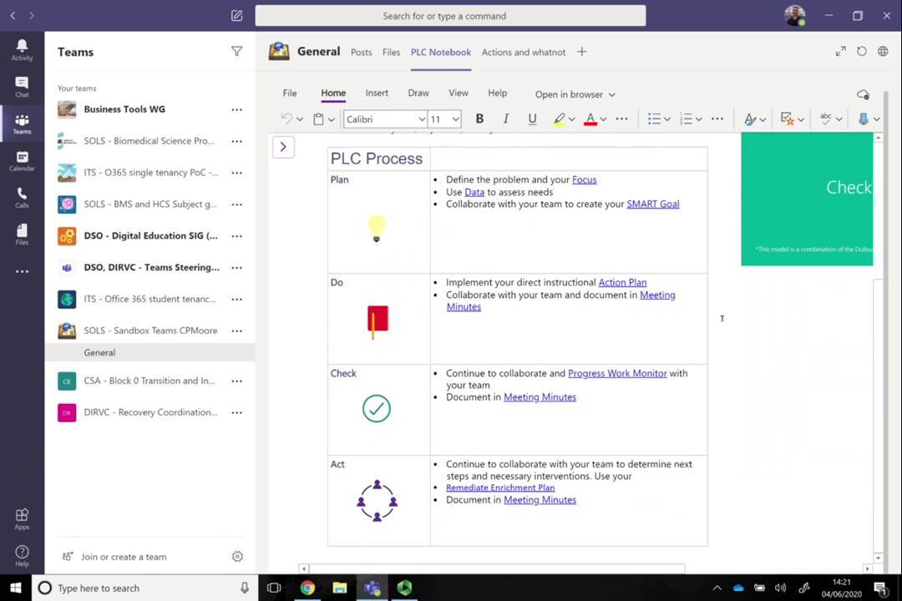
scroll(420, 331, "up", 3)
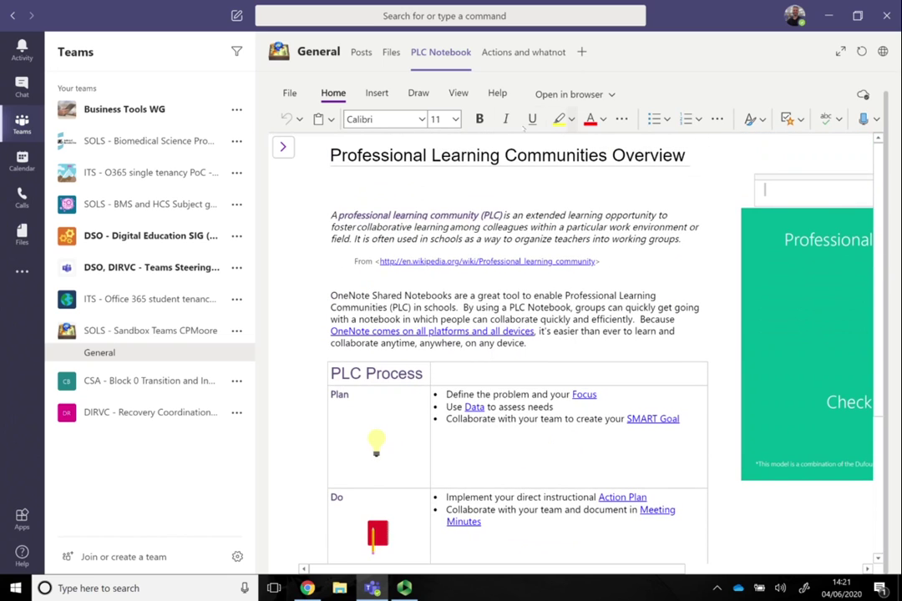
Draw a large freehand loop in black pen over the overview page's text, and switch to the yellow highlighter.
left_click(418, 93)
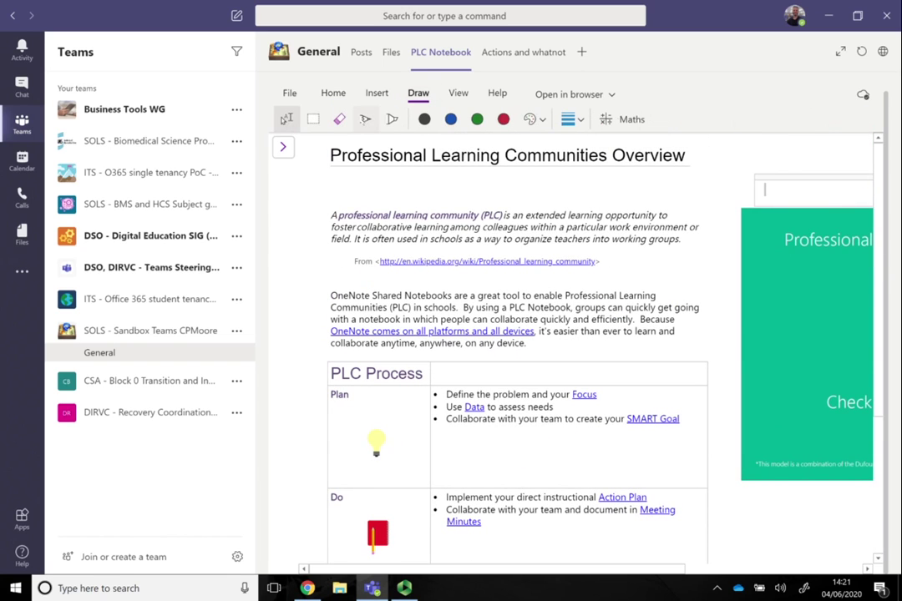
mouse_move(501, 269)
left_mouse_down()
mouse_move(590, 275)
mouse_move(664, 232)
mouse_move(435, 250)
mouse_move(531, 279)
left_mouse_up()
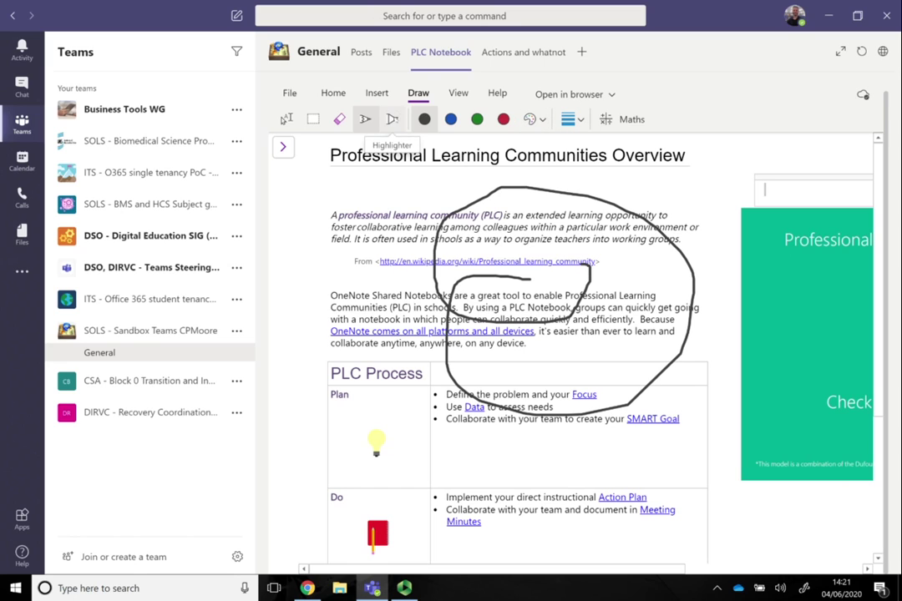
left_click(391, 118)
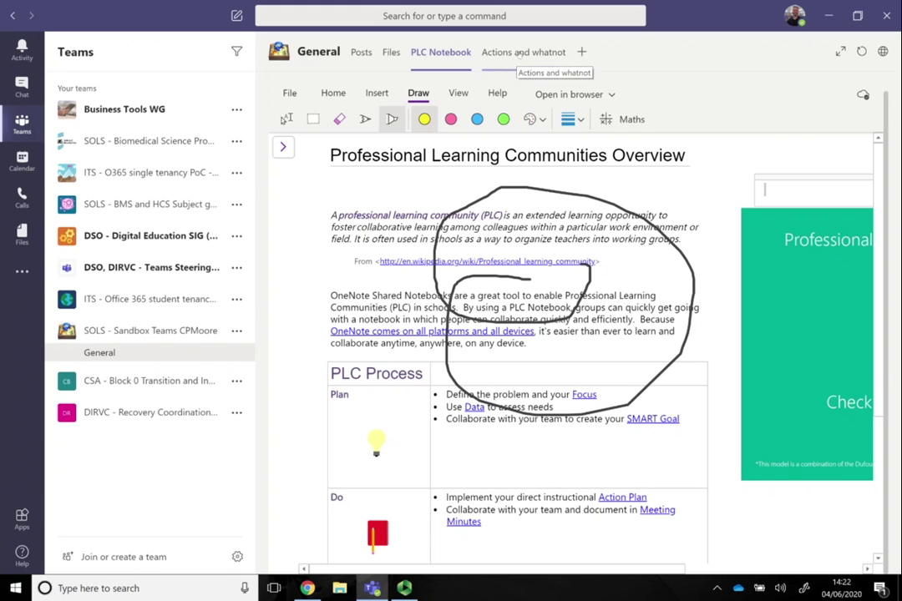
Open the channel's Actions and whatnot plan and examine the apps that can be added as channel tabs.
left_click(521, 52)
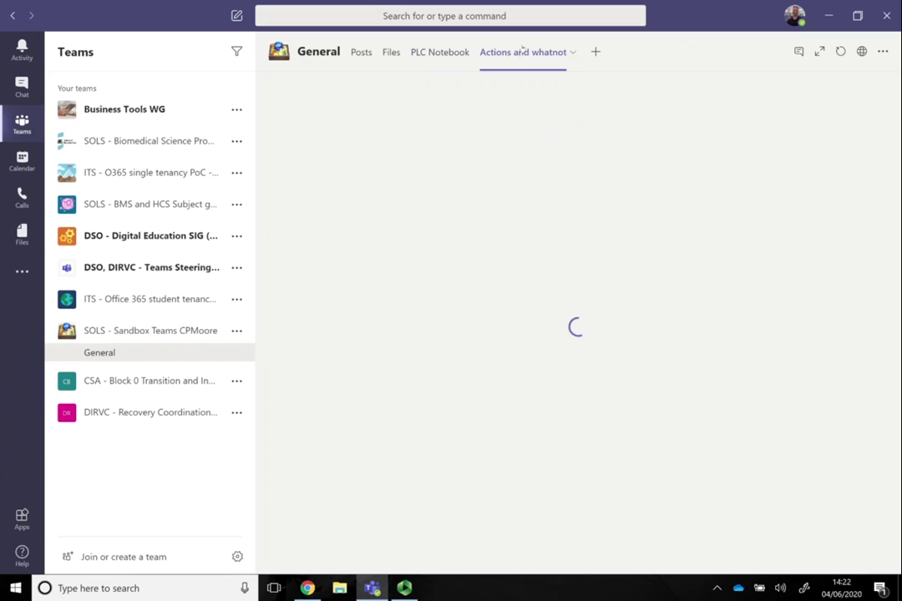
left_click(596, 51)
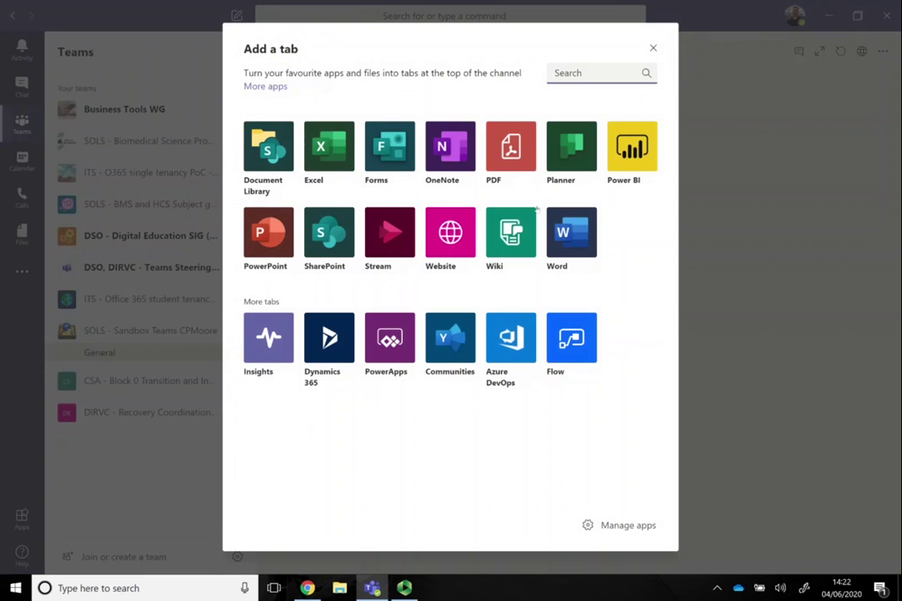
left_click(654, 49)
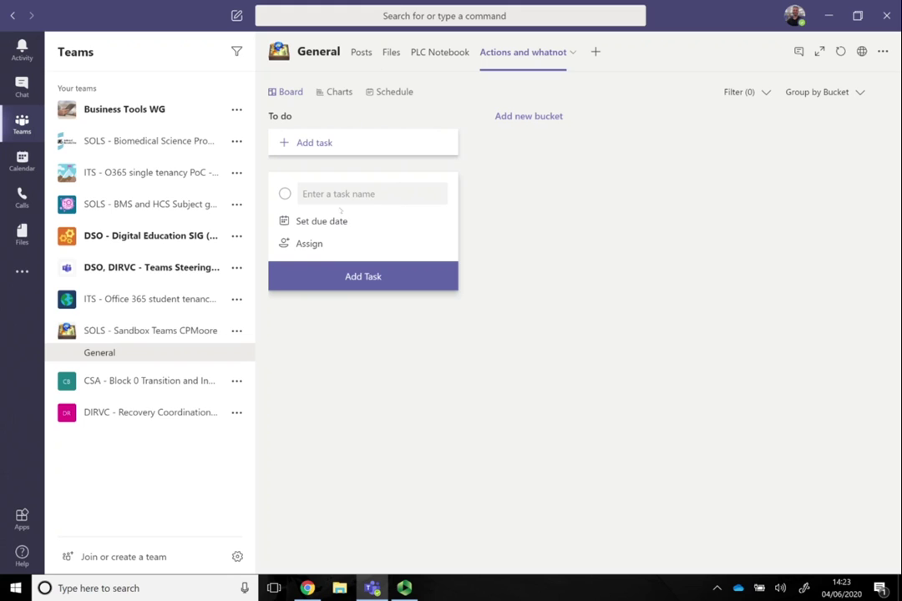
Search for an assignee by first name for a new To do task, browse the matching people, and discard the task.
left_click(309, 244)
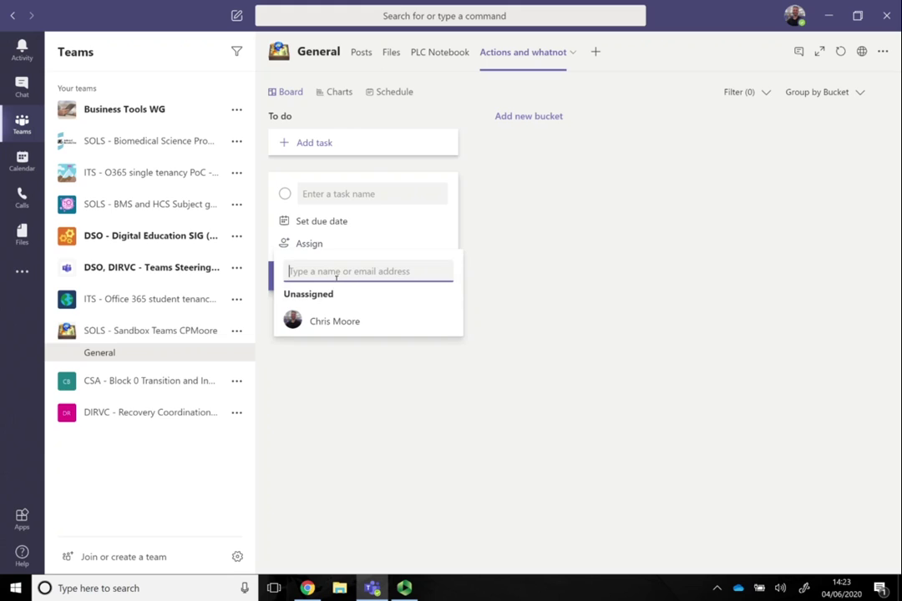
type("natony")
key("BackSpace")
key("BackSpace")
key("BackSpace")
key("BackSpace")
key("BackSpace")
key("BackSpace")
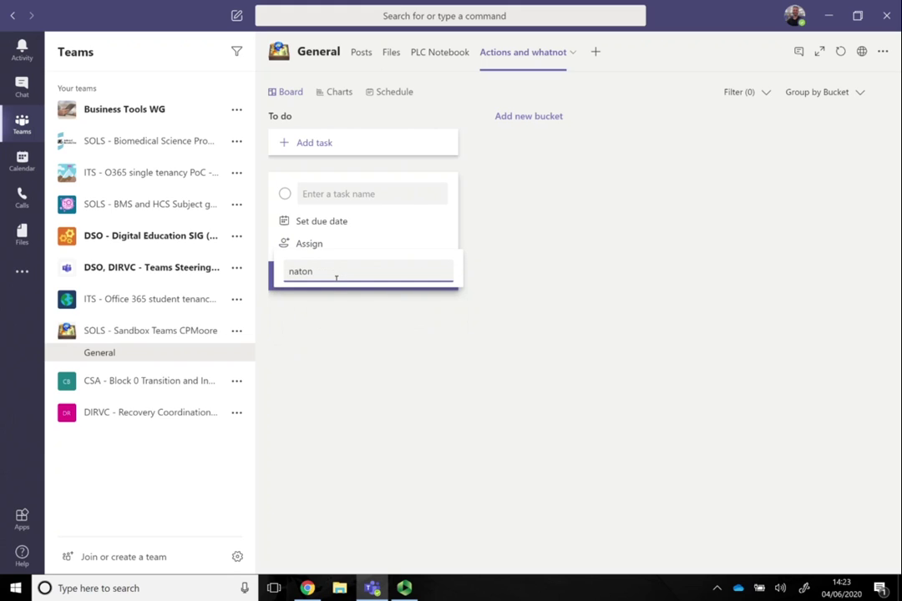
type("antony")
scroll(372, 382, "down", 3)
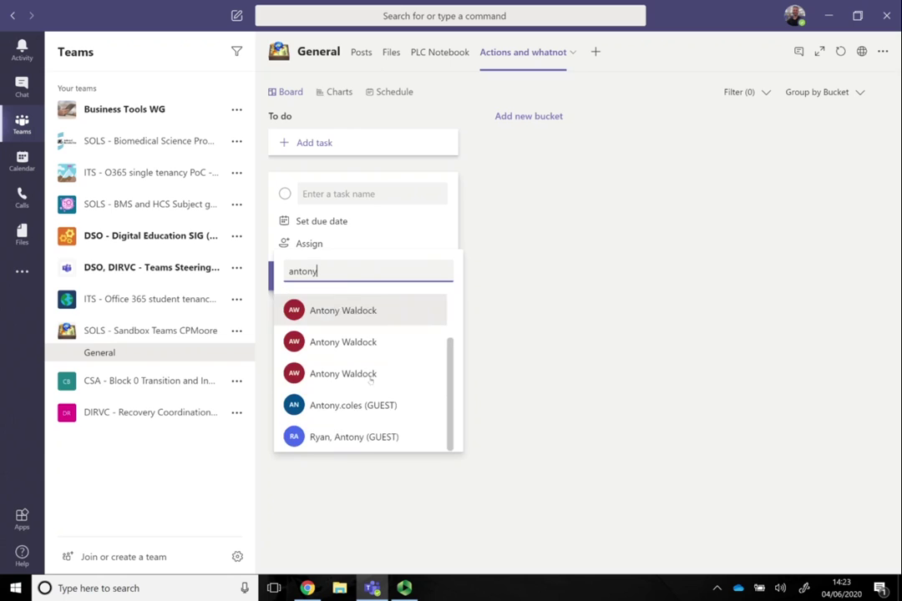
scroll(372, 382, "up", 3)
scroll(372, 382, "down", 2)
scroll(372, 382, "up", 2)
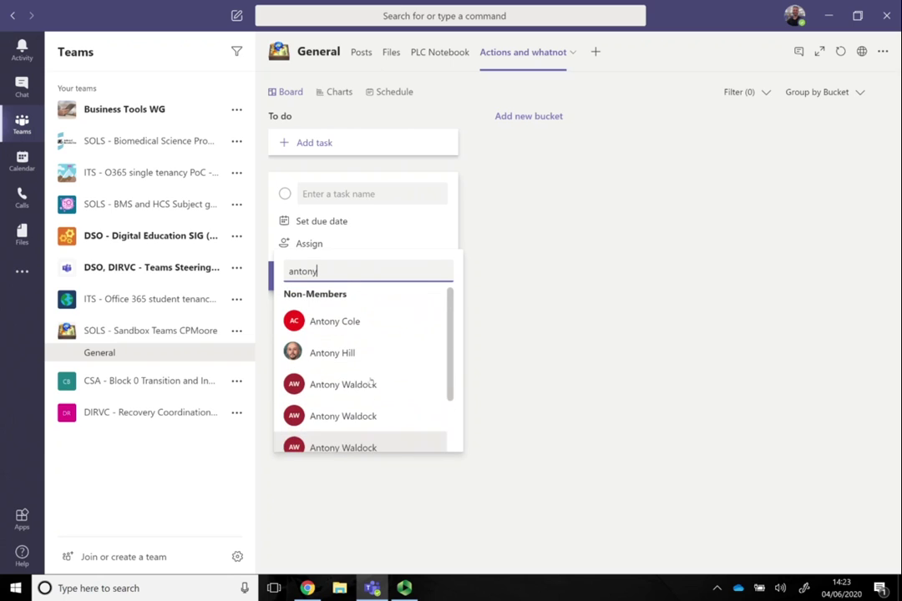
left_click(524, 161)
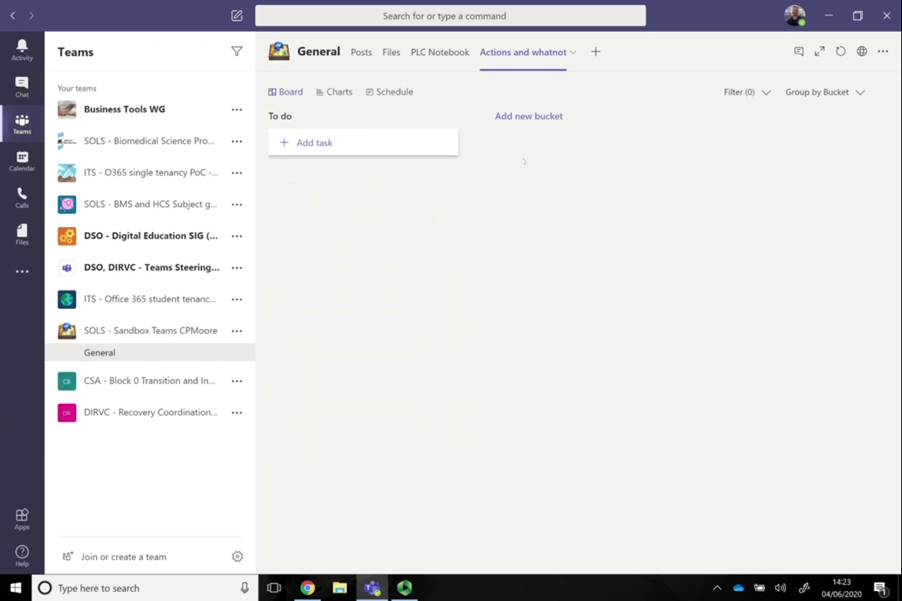
Look at the blank form for a new To do task and show the plan as a monthly schedule.
left_click(316, 143)
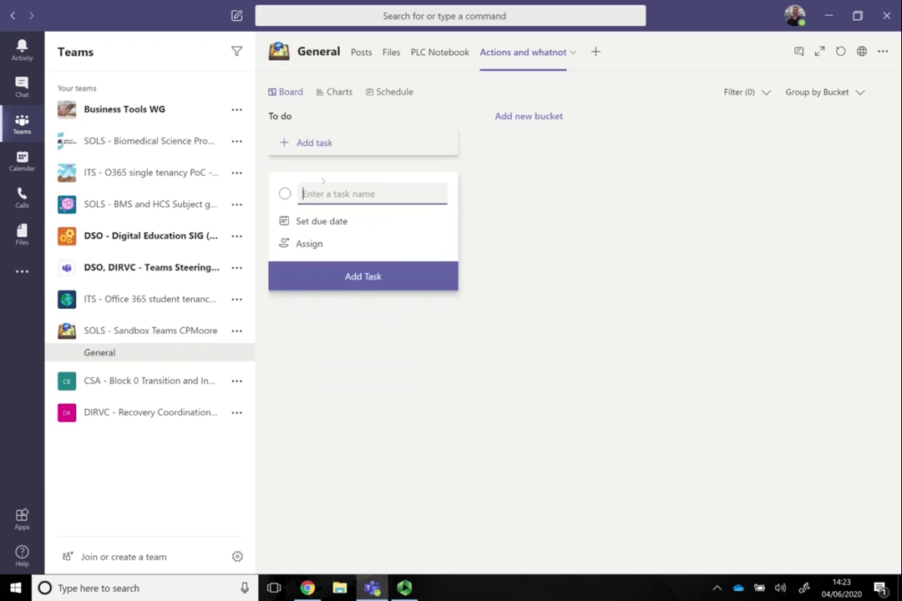
left_click(398, 93)
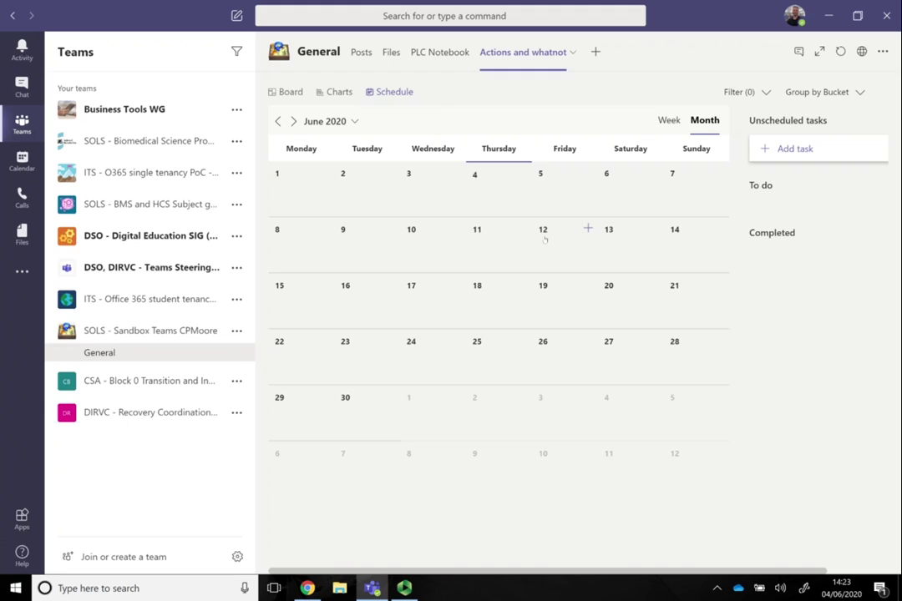
Revisit the PLC Notebook and the channel's posts, and return to the Actions and whatnot plan.
left_click(439, 54)
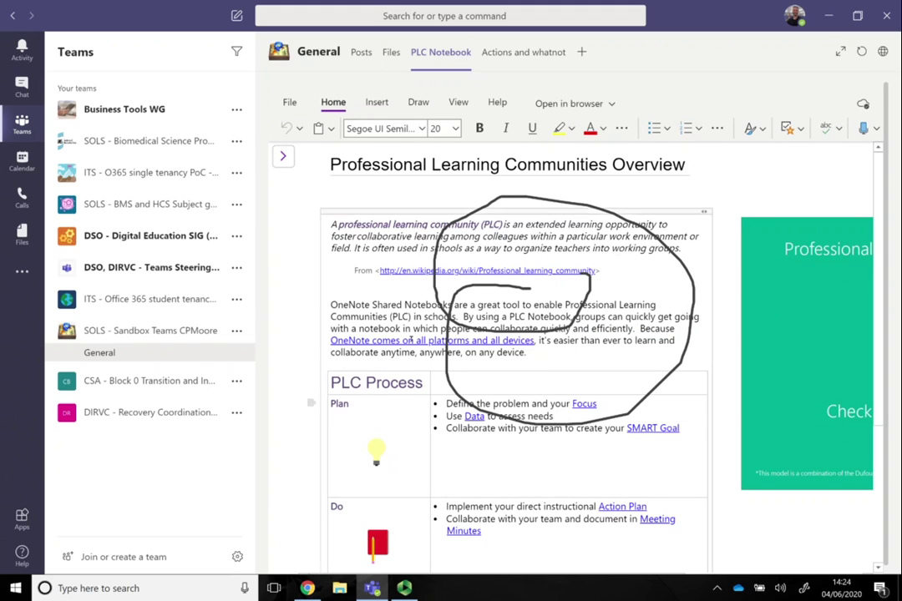
left_click(361, 52)
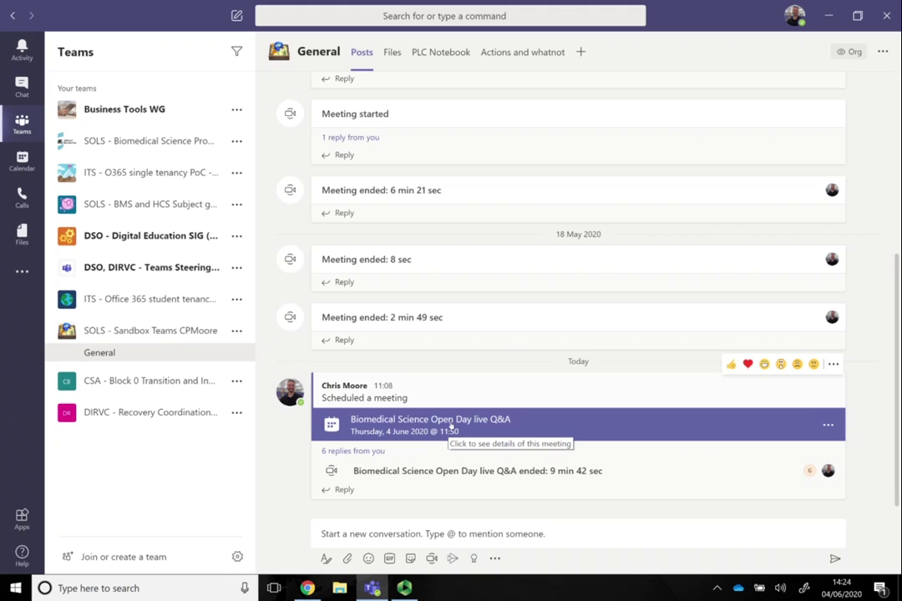
left_click(521, 52)
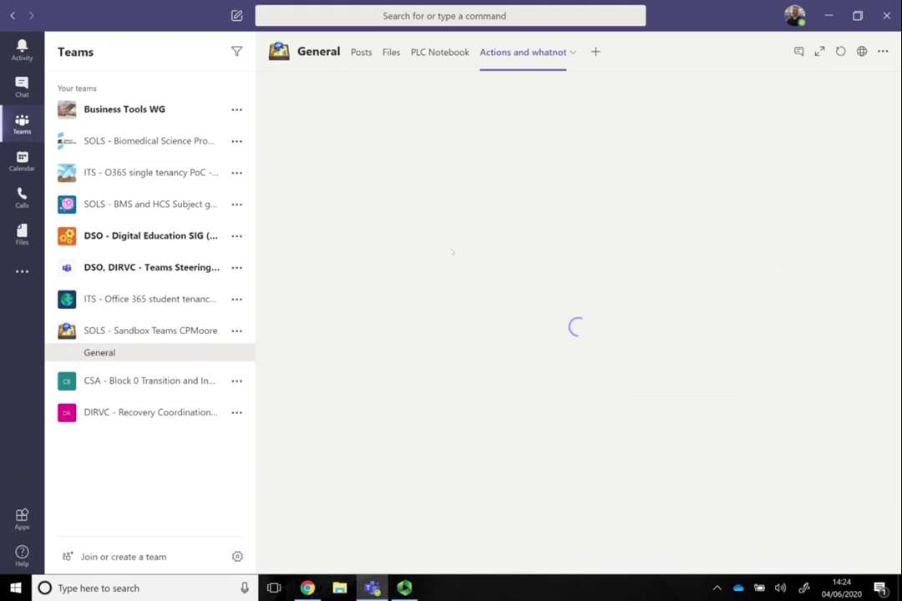